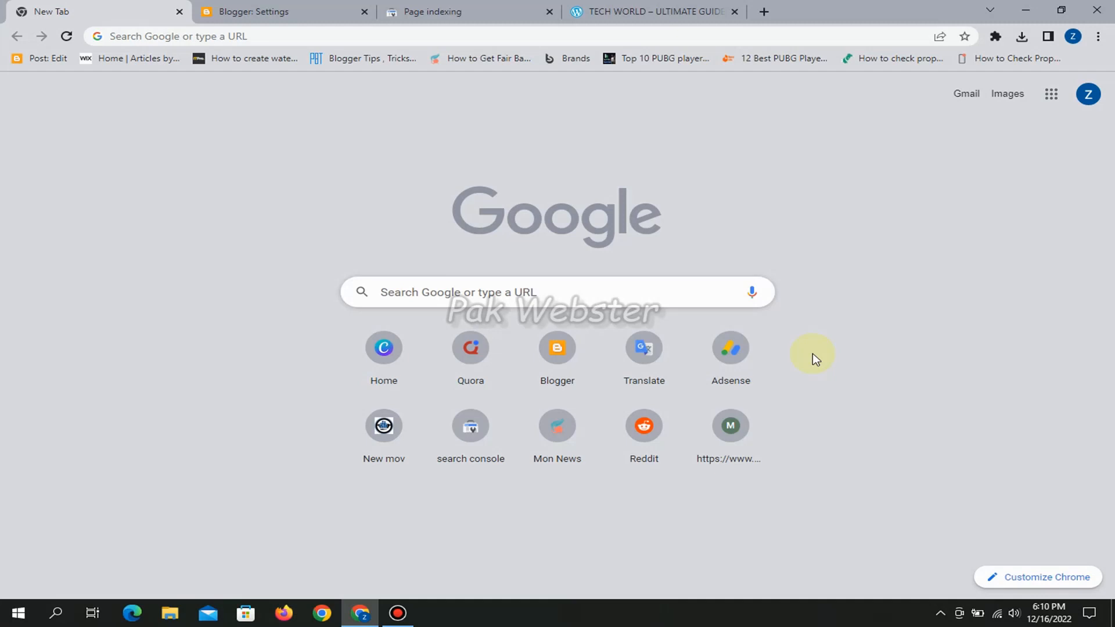
click(398, 612)
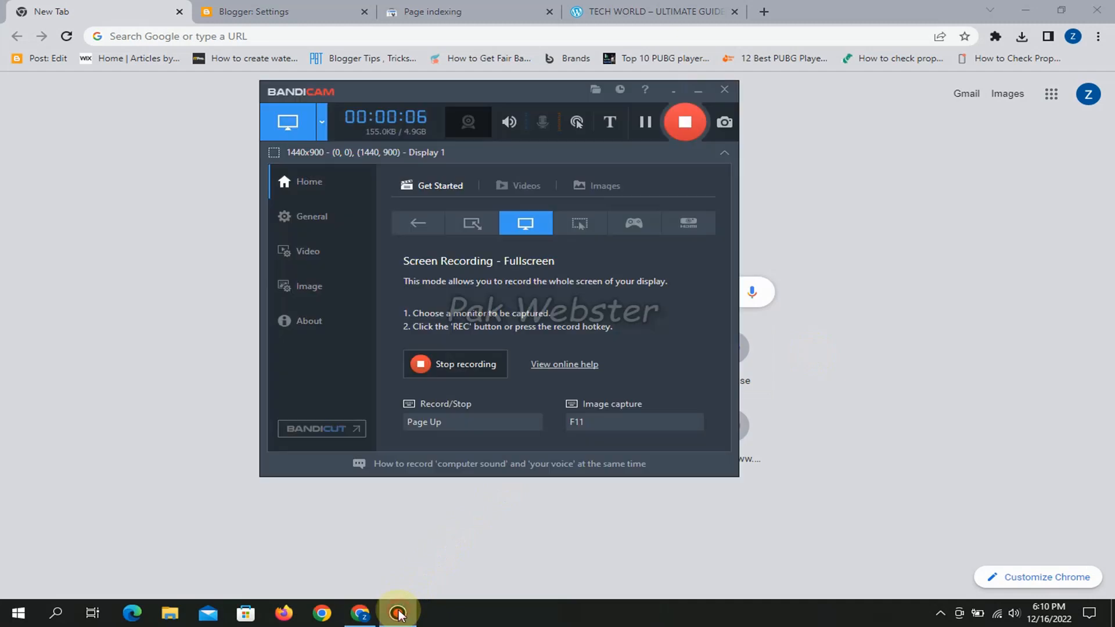
click(698, 93)
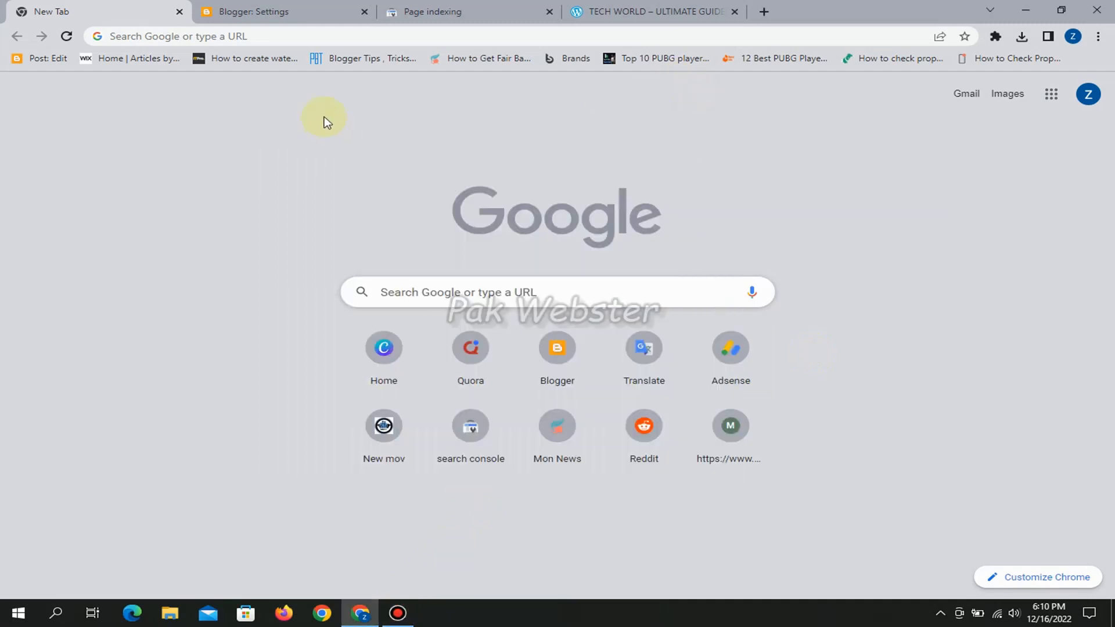
Step: Switch to Blogger, leave the custom robots.txt editor without saving, and open the blog's list of posts
click(303, 10)
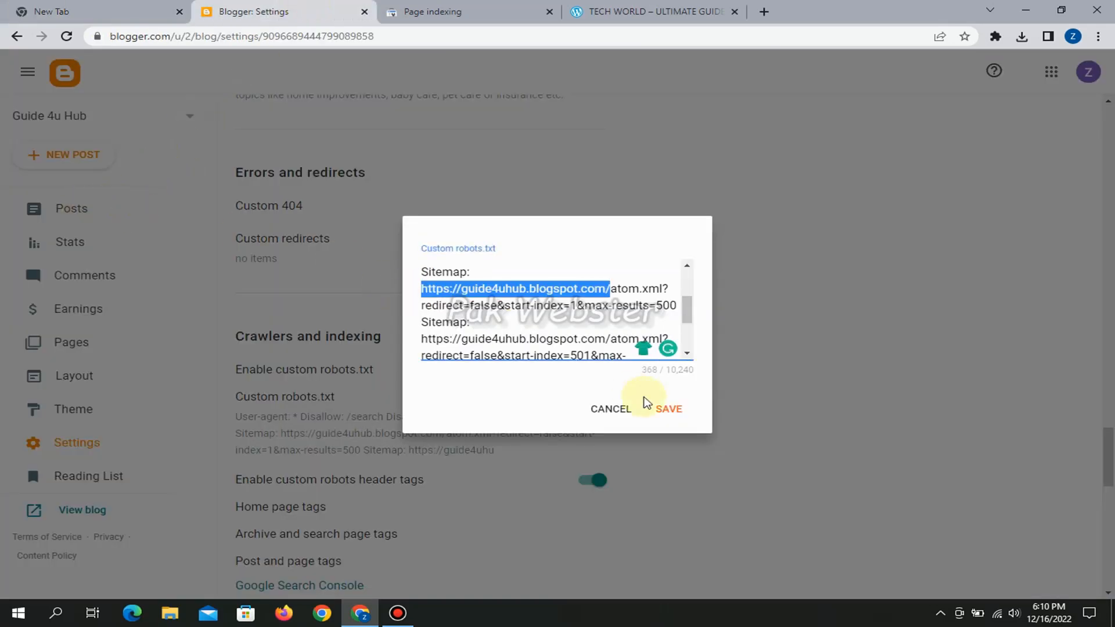
click(615, 408)
click(85, 220)
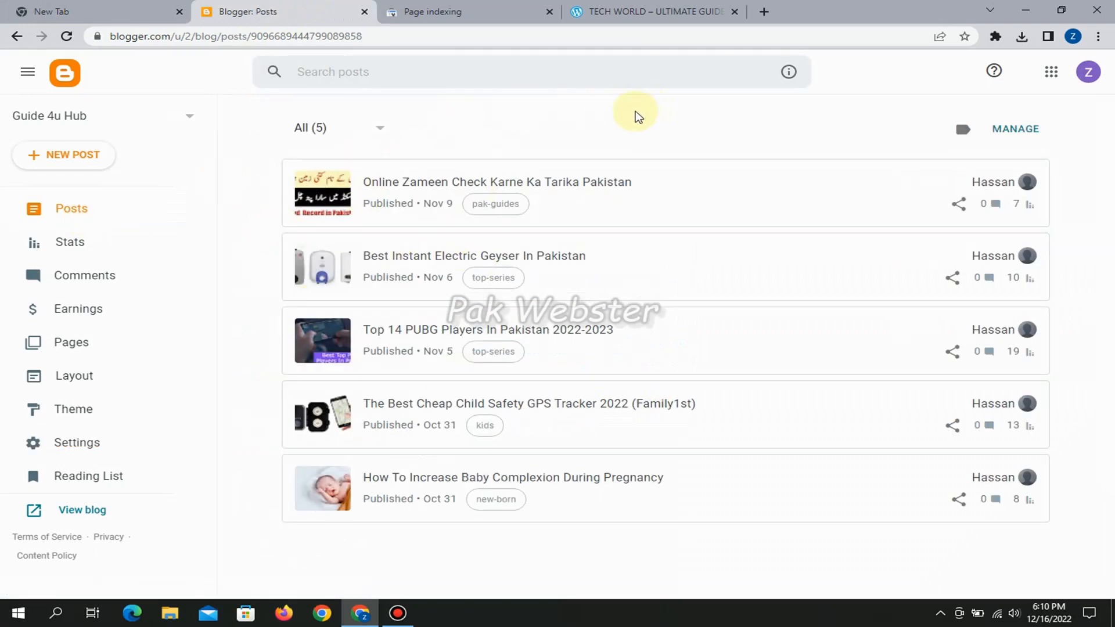
Step: Switch to Search Console and review the page indexing report, including the reasons why pages aren't indexed
click(474, 8)
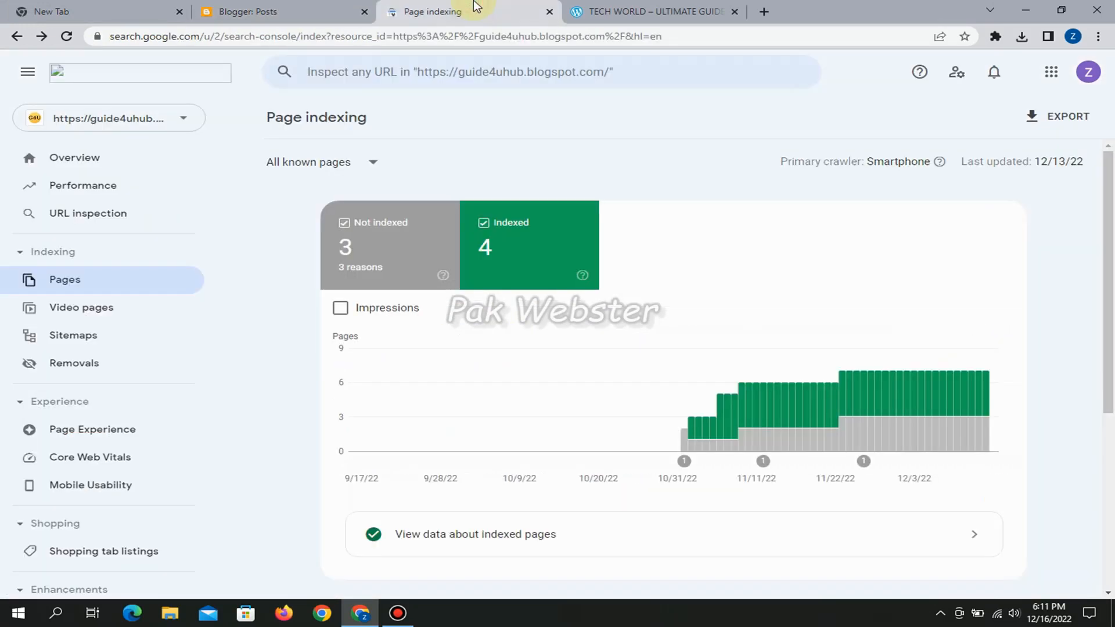
click(104, 165)
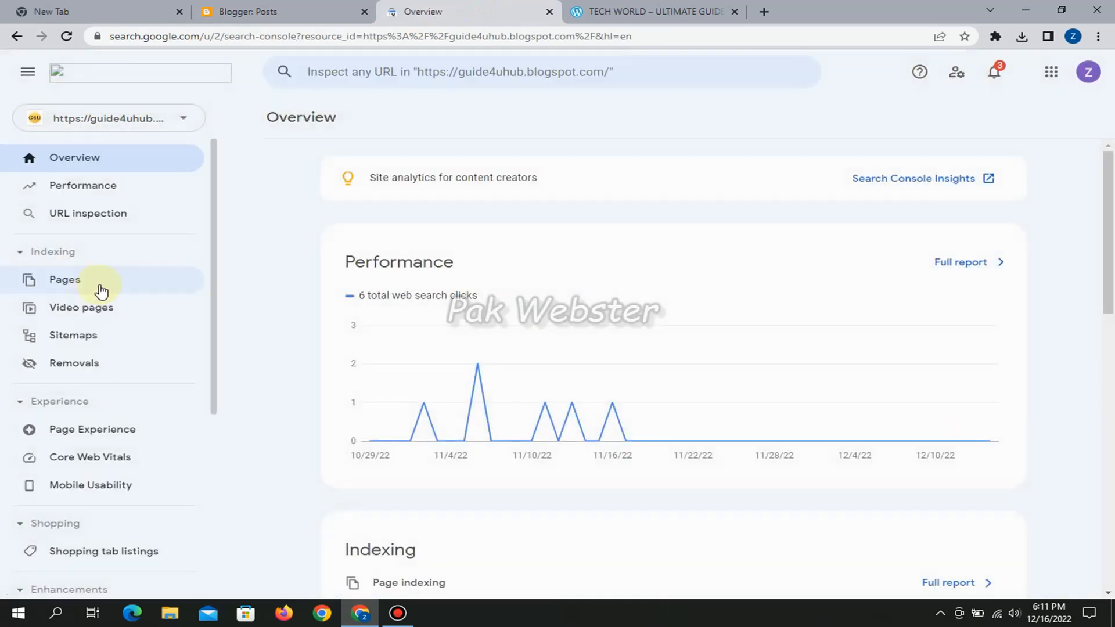
click(96, 284)
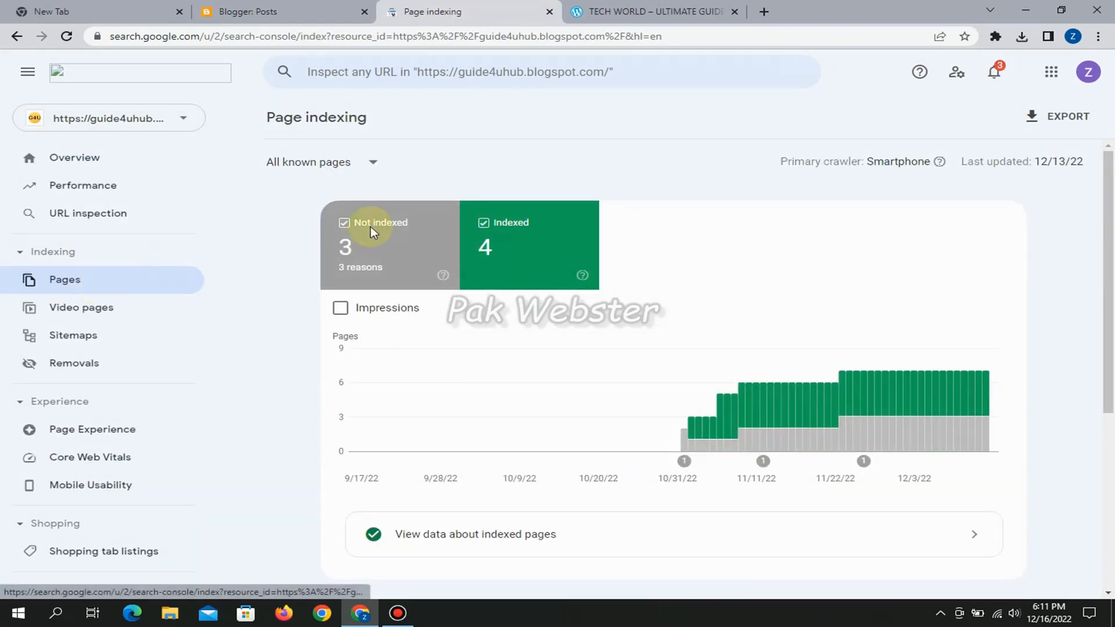
drag(1109, 204, 1112, 381)
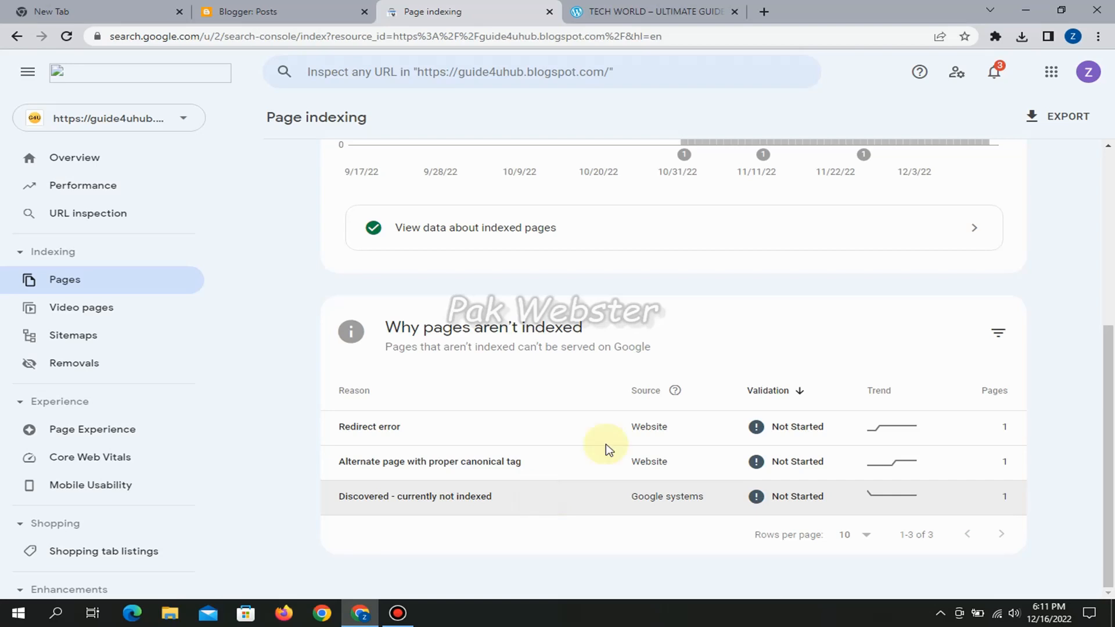
drag(1106, 384, 1098, 209)
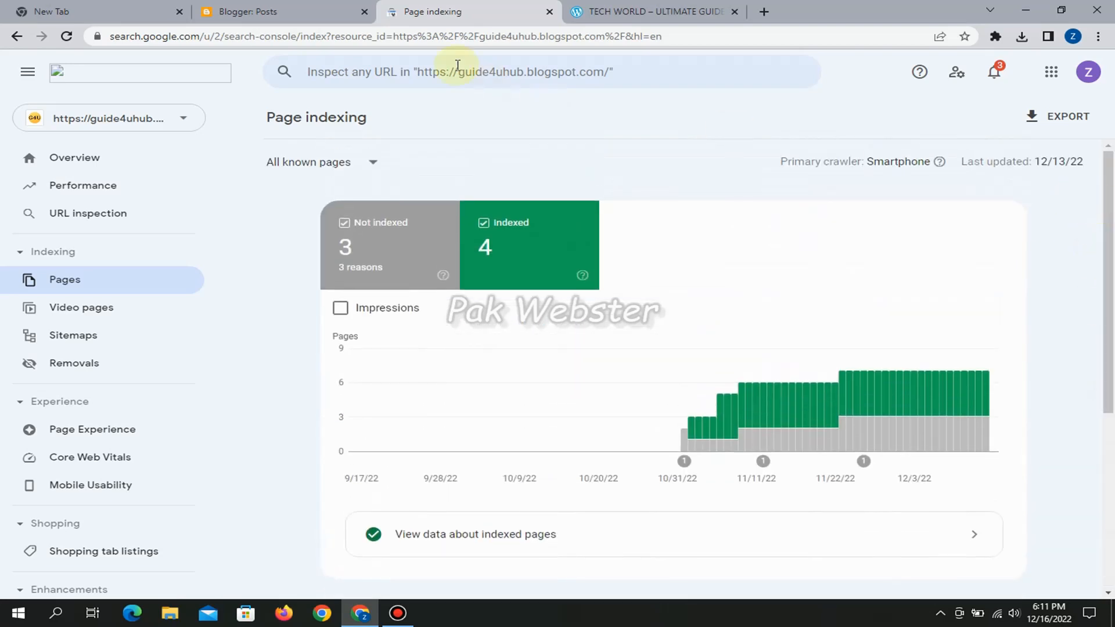
Step: Return to Blogger and open the custom robots.txt for editing in the Crawlers and indexing section of the blog settings
click(259, 11)
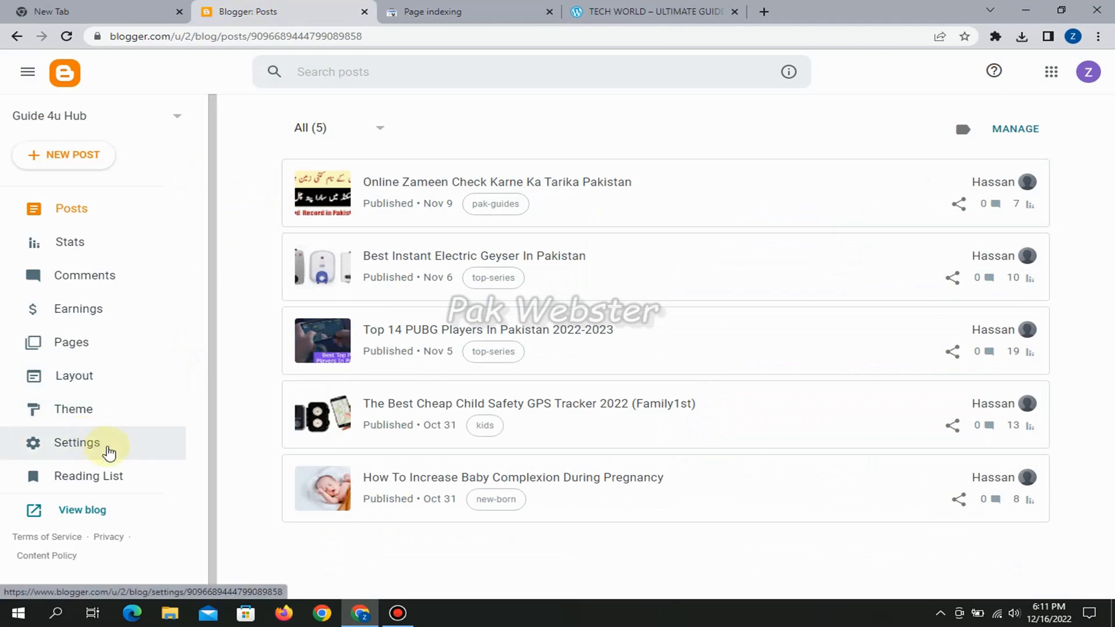
click(109, 454)
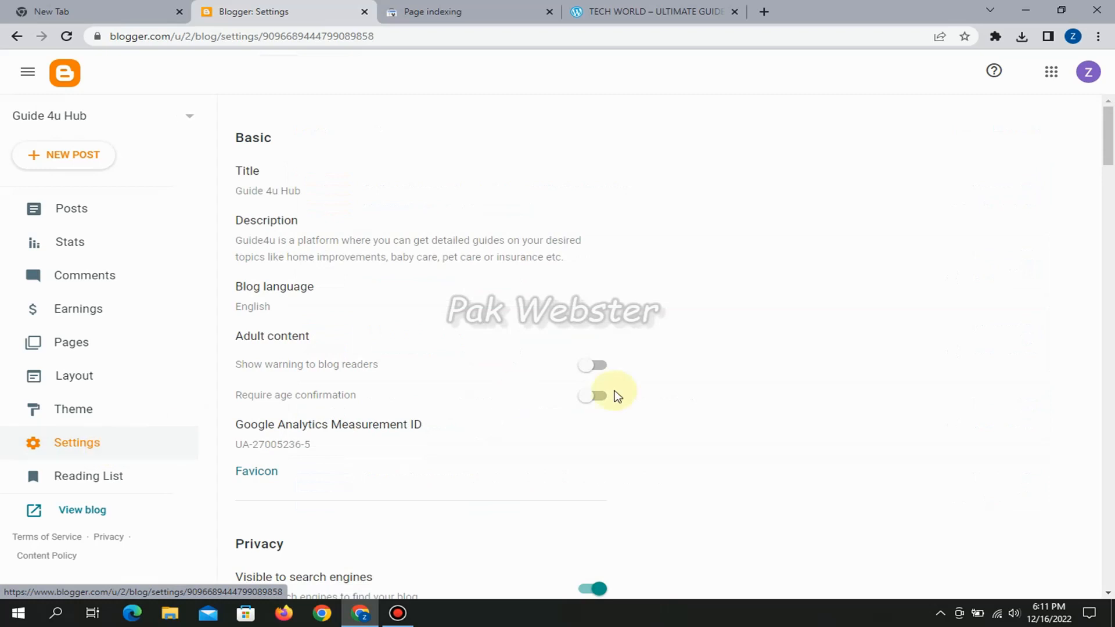
drag(1108, 133, 1111, 475)
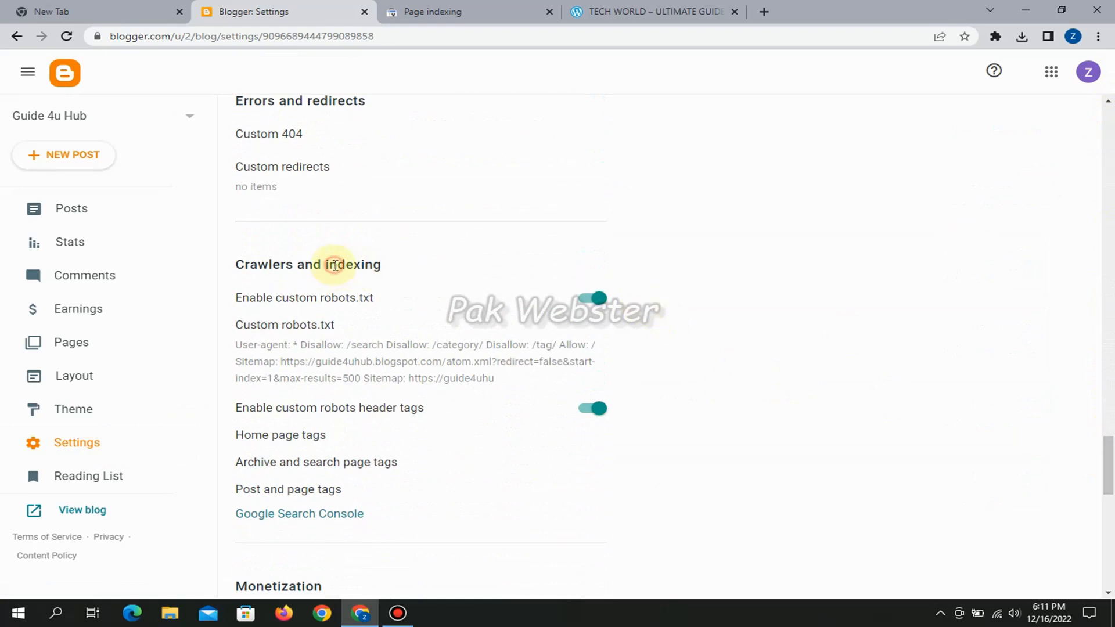
double_click(334, 266)
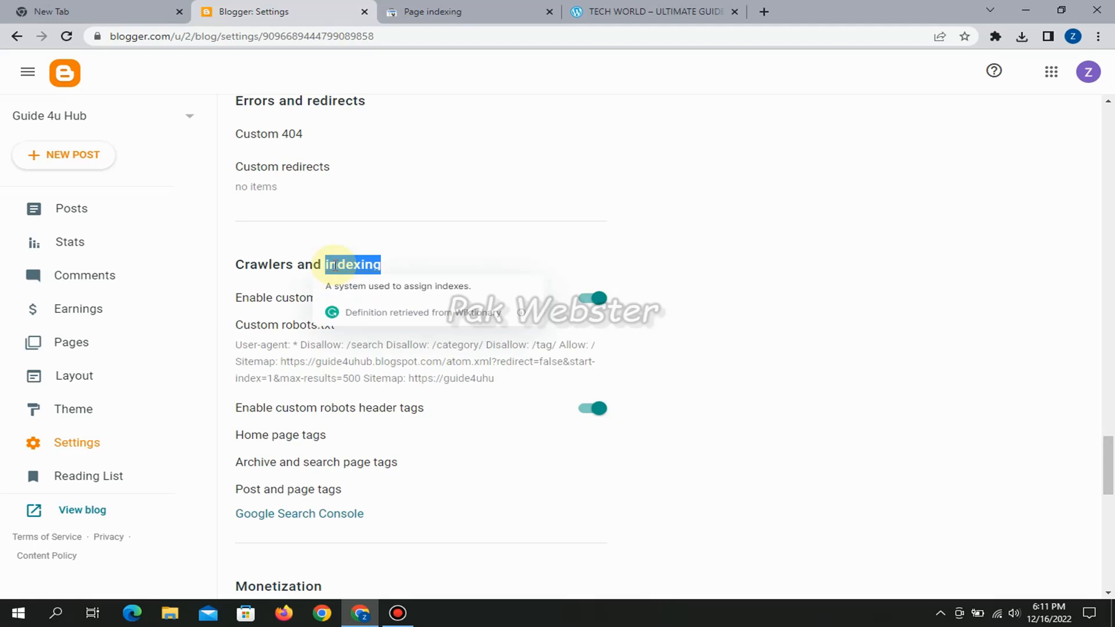
click(369, 264)
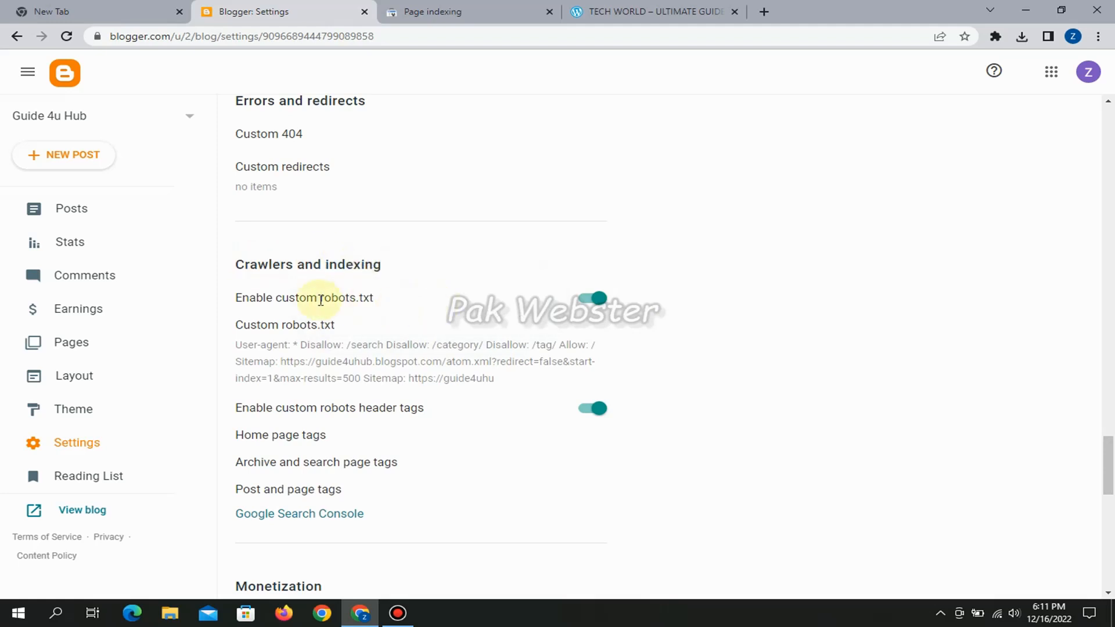
triple_click(343, 299)
click(421, 274)
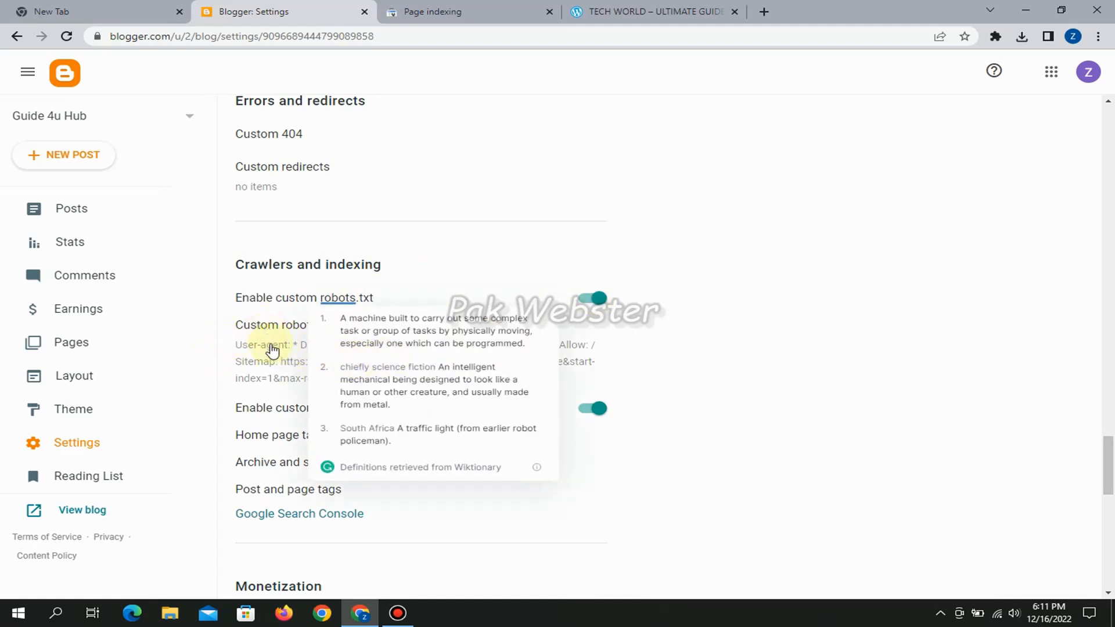
click(272, 347)
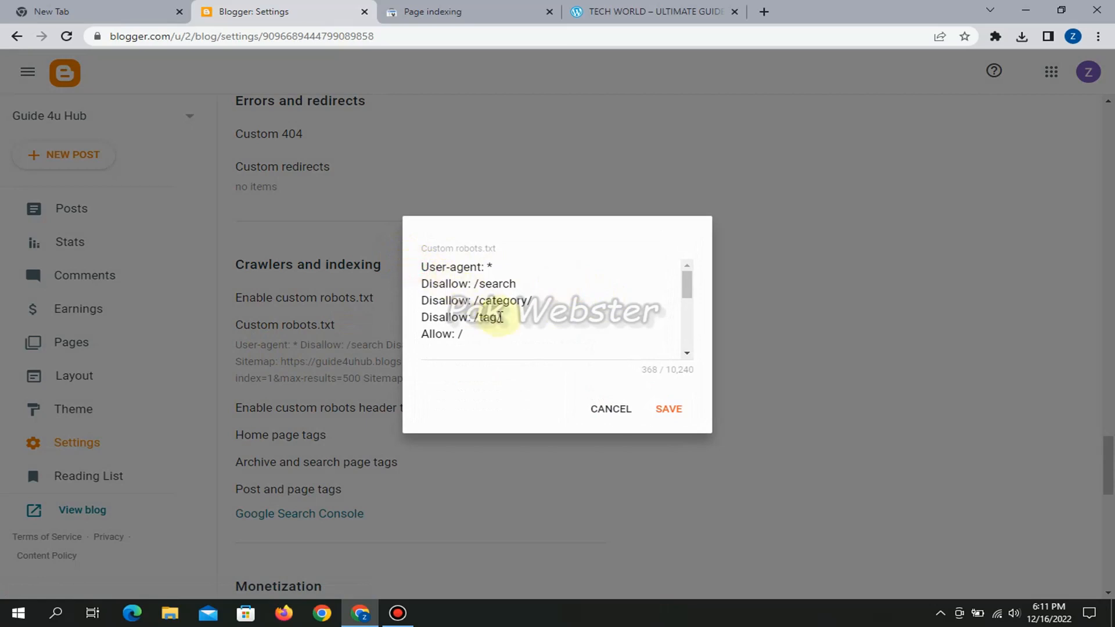
Step: Examine the custom robots.txt text from its User-agent and Disallow rules through to the last sitemap entry
drag(444, 282, 572, 350)
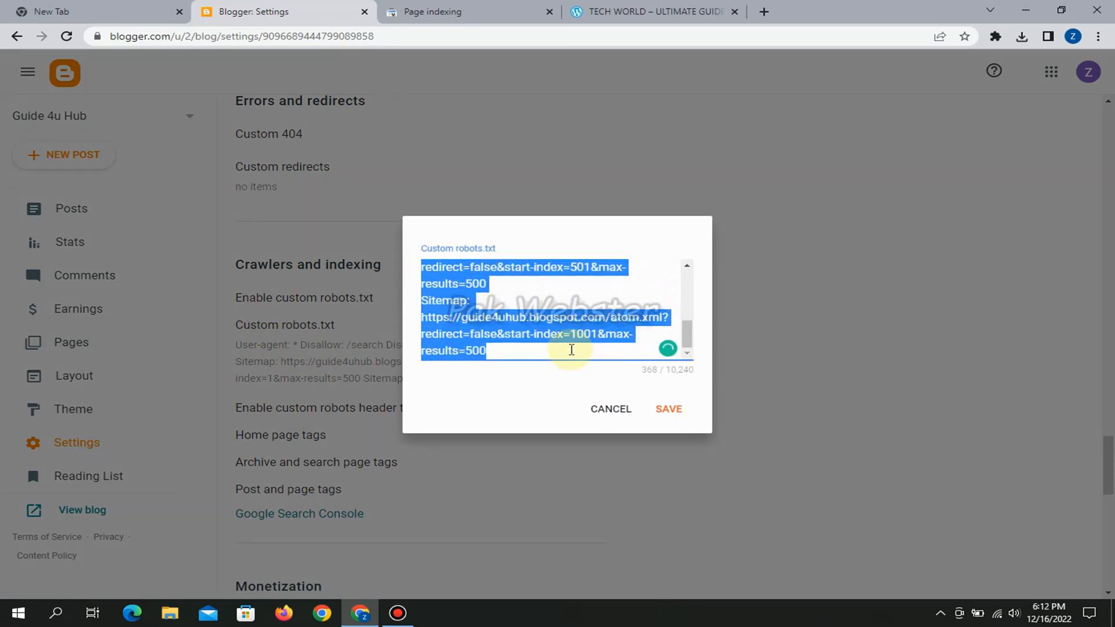
click(572, 350)
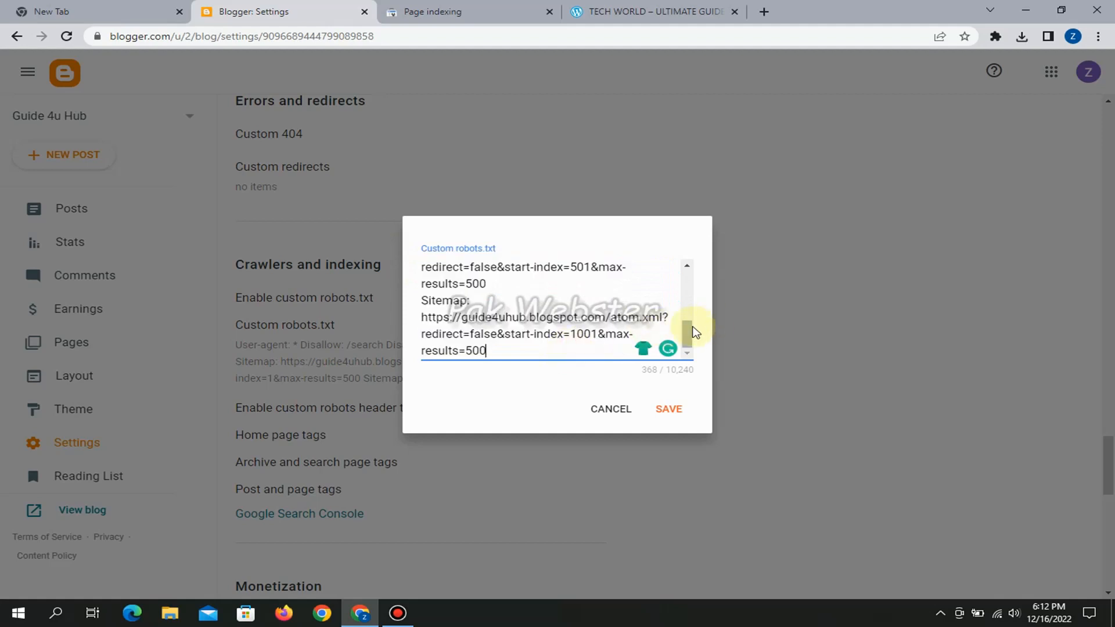
drag(696, 333, 690, 270)
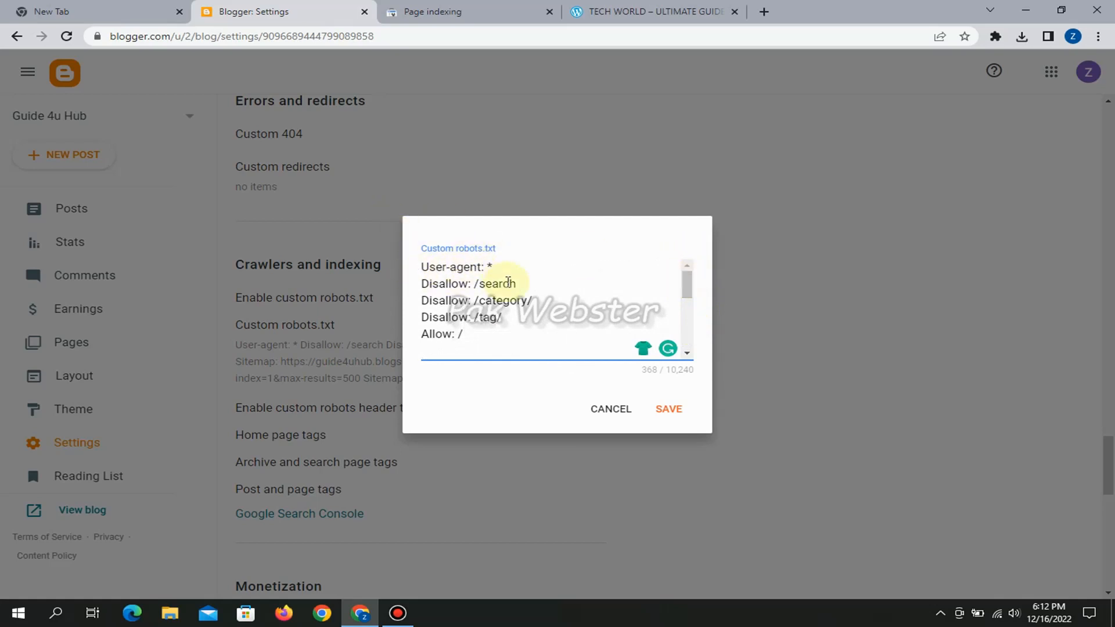
drag(693, 292, 696, 322)
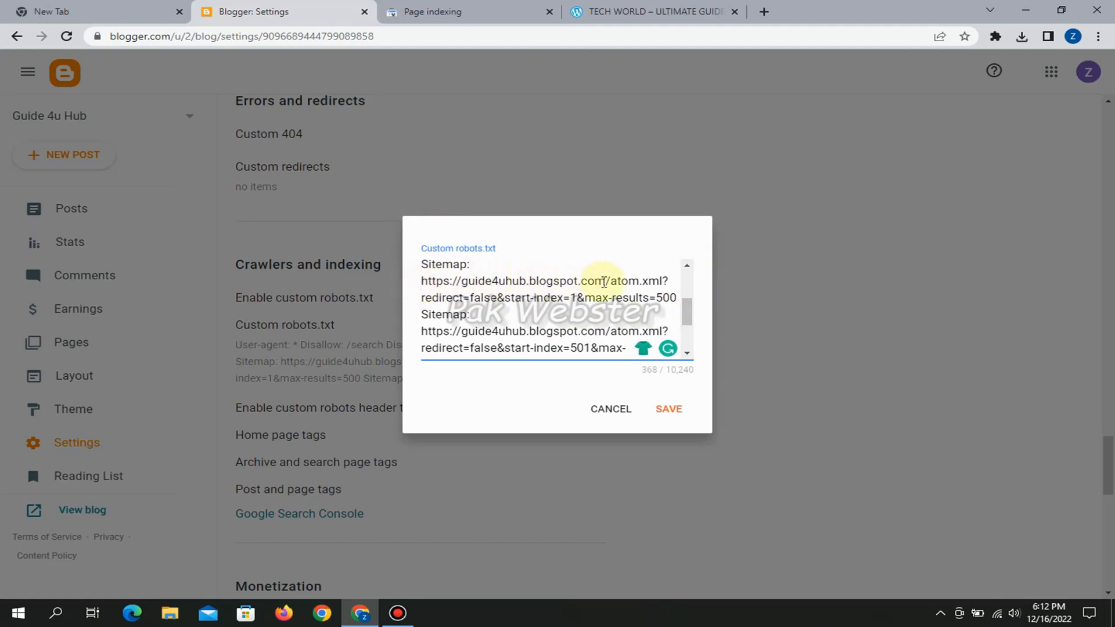
drag(613, 283, 404, 293)
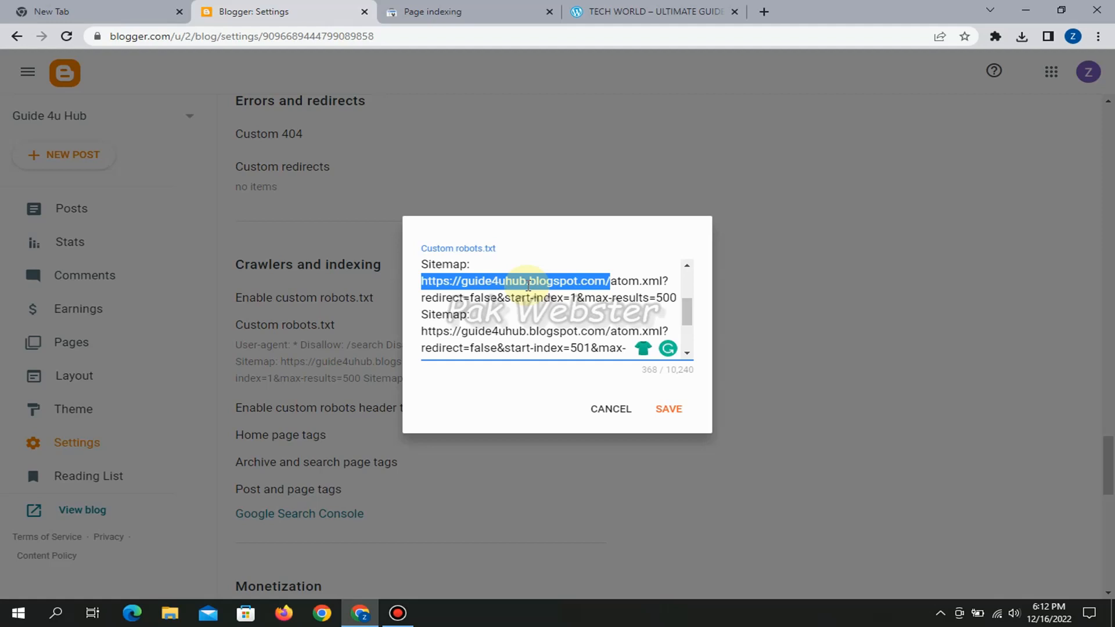
click(671, 6)
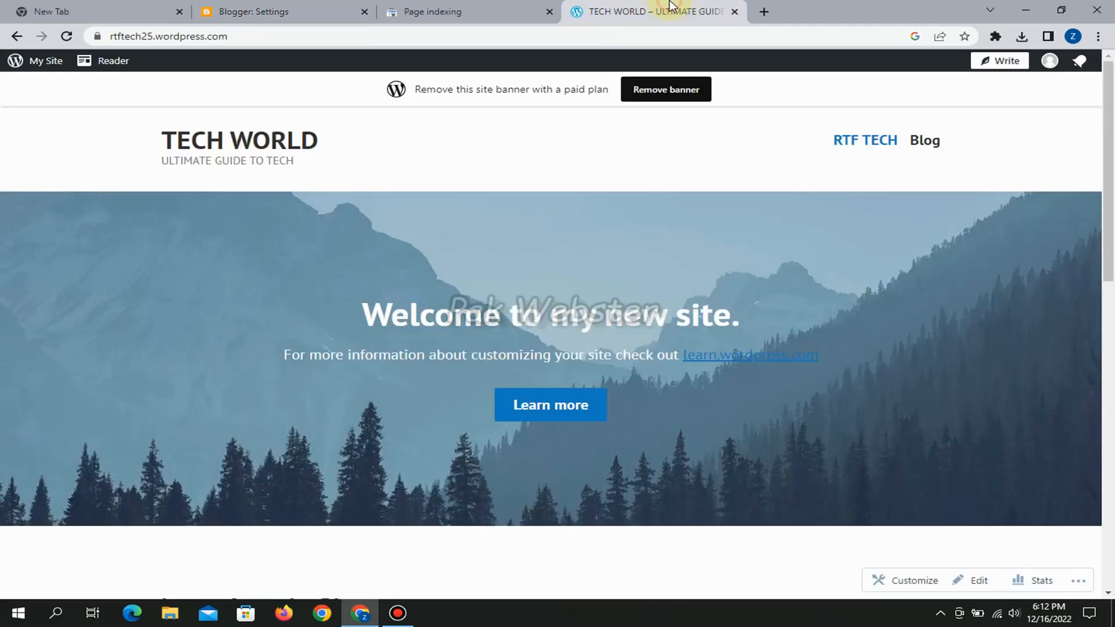
click(187, 35)
key(ctrl+c)
right_click(191, 40)
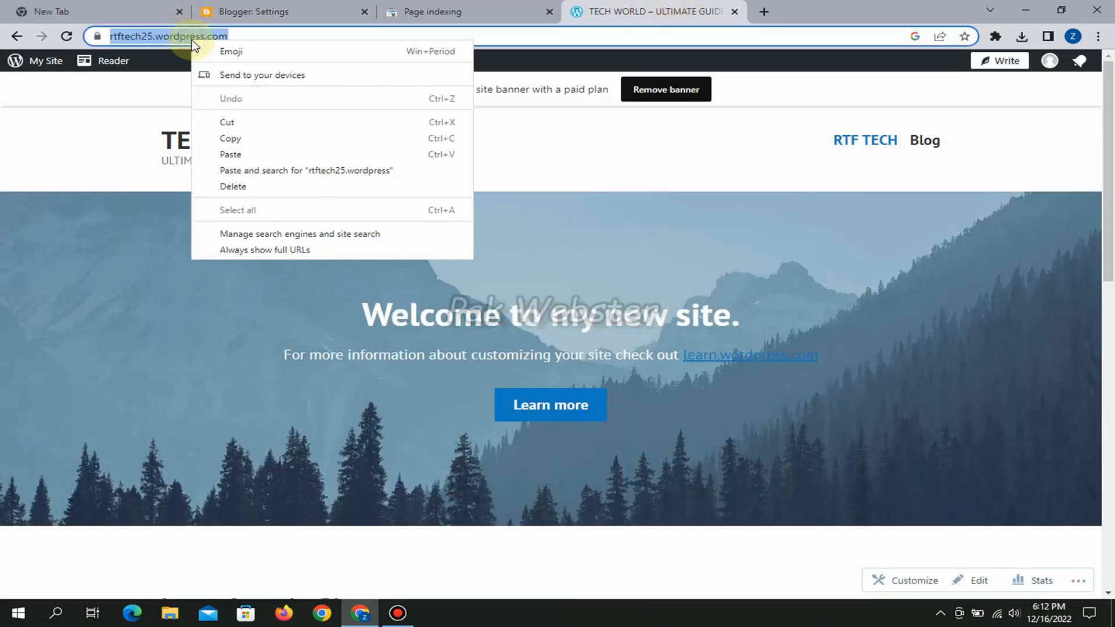
click(260, 139)
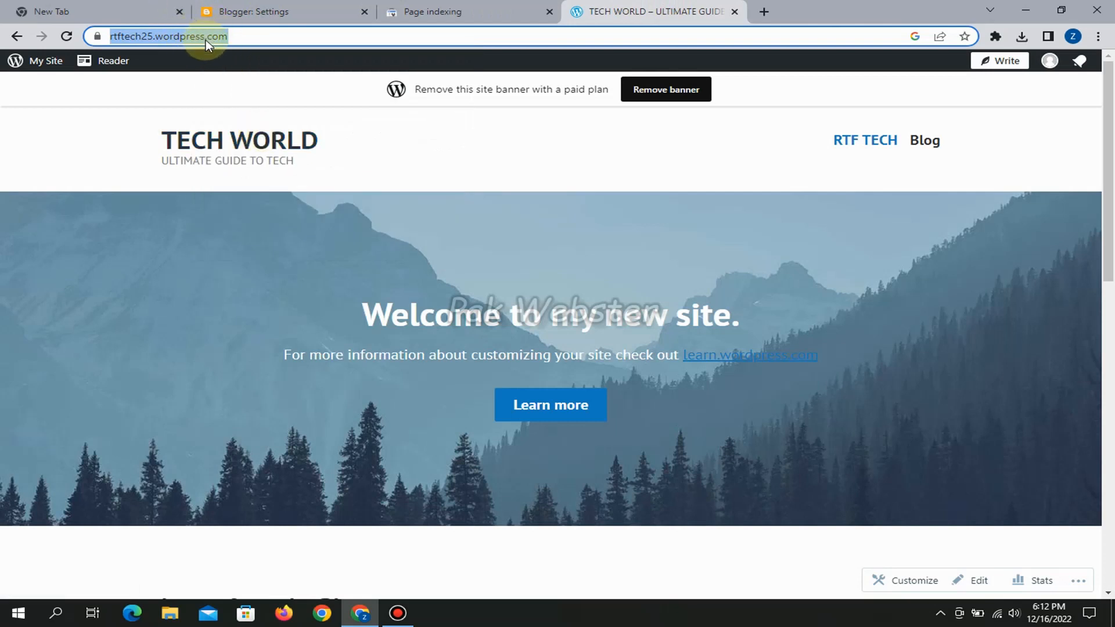
click(276, 12)
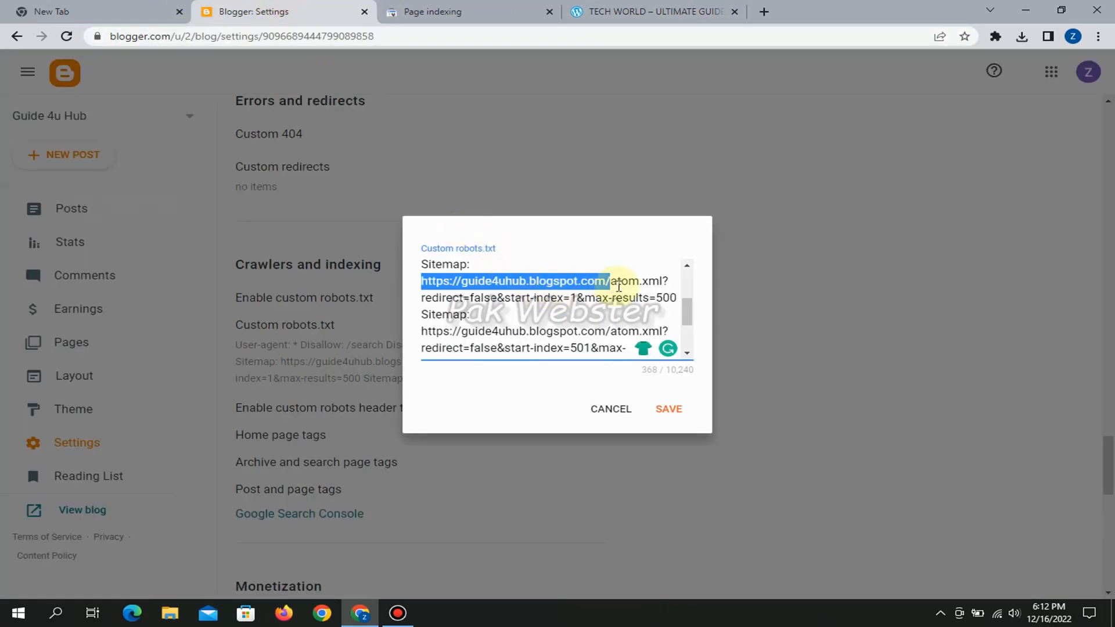
right_click(590, 283)
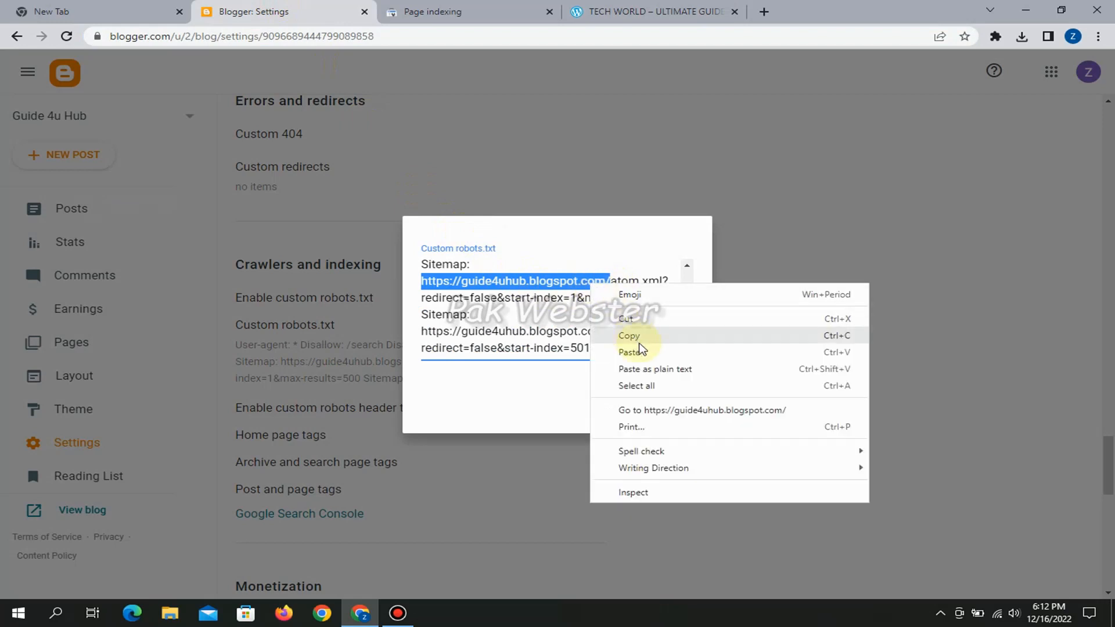
click(633, 352)
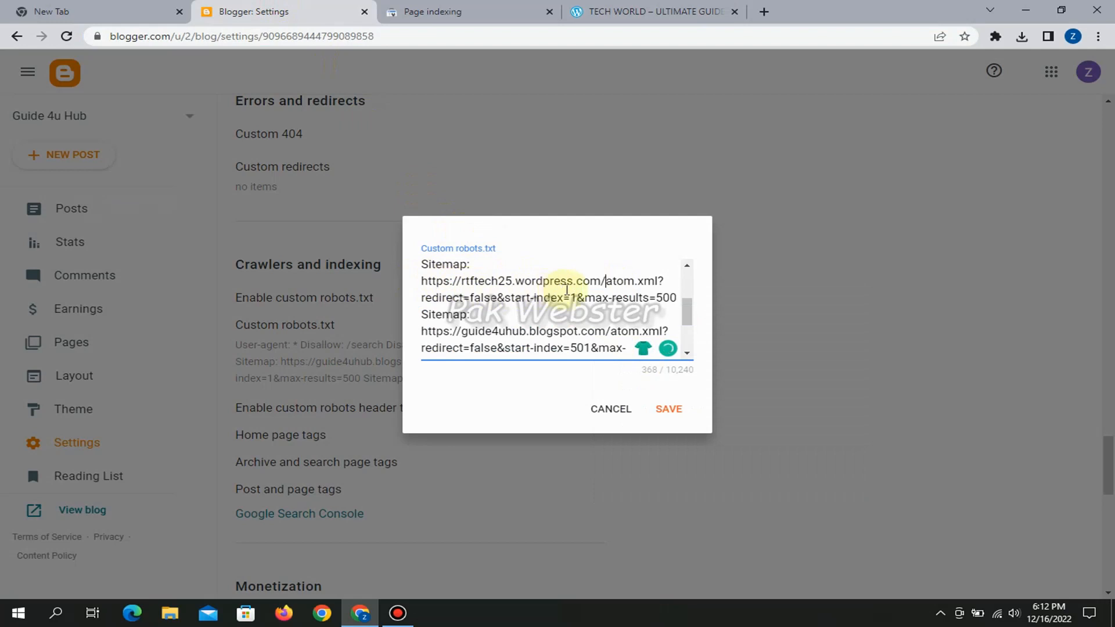
mouse_move(684, 313)
mouse_down()
mouse_move(689, 334)
mouse_move(688, 319)
mouse_up()
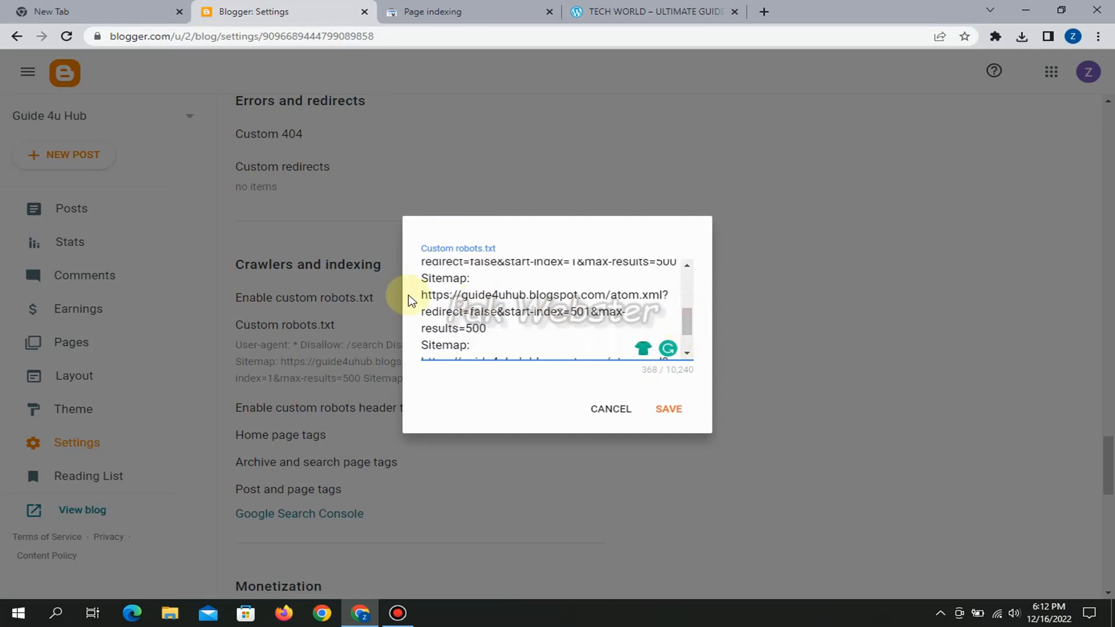
drag(422, 297, 610, 298)
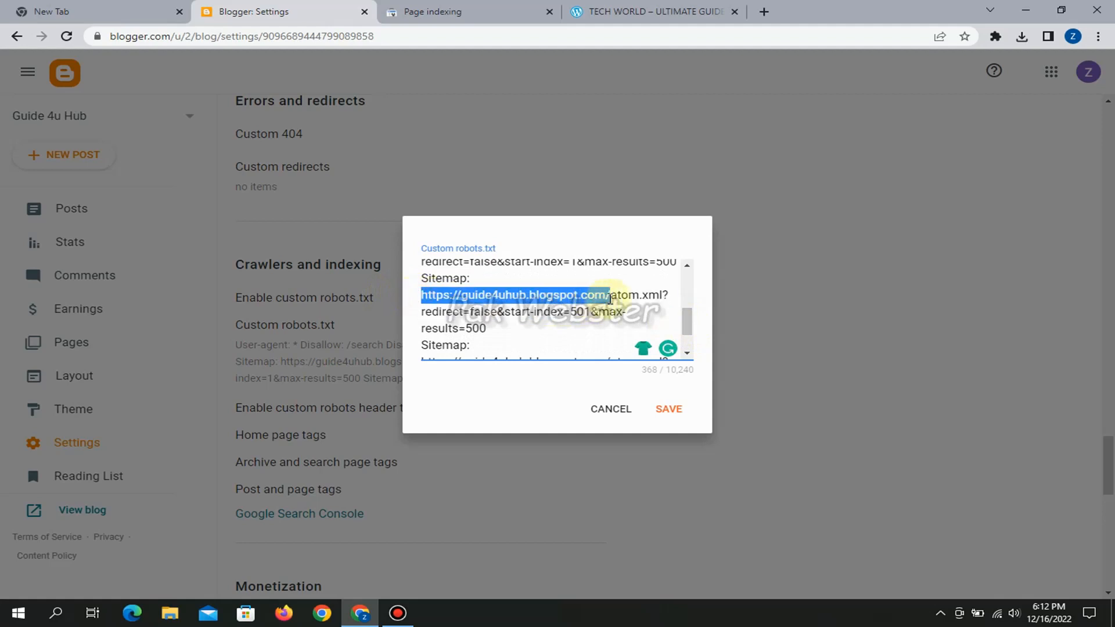
key(ctrl+v)
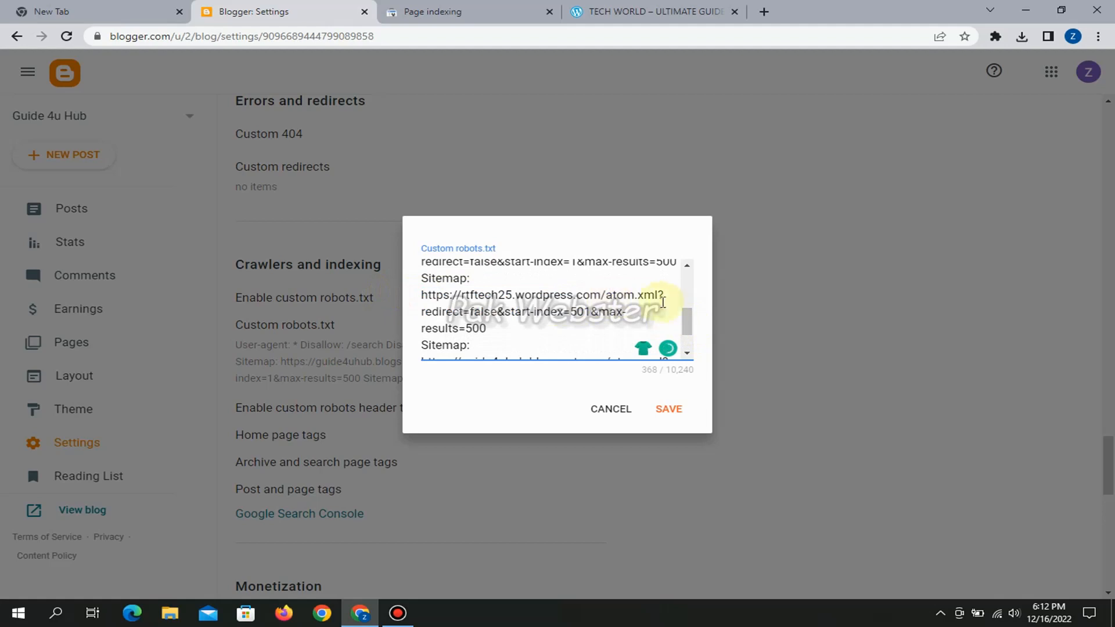
drag(686, 318, 688, 339)
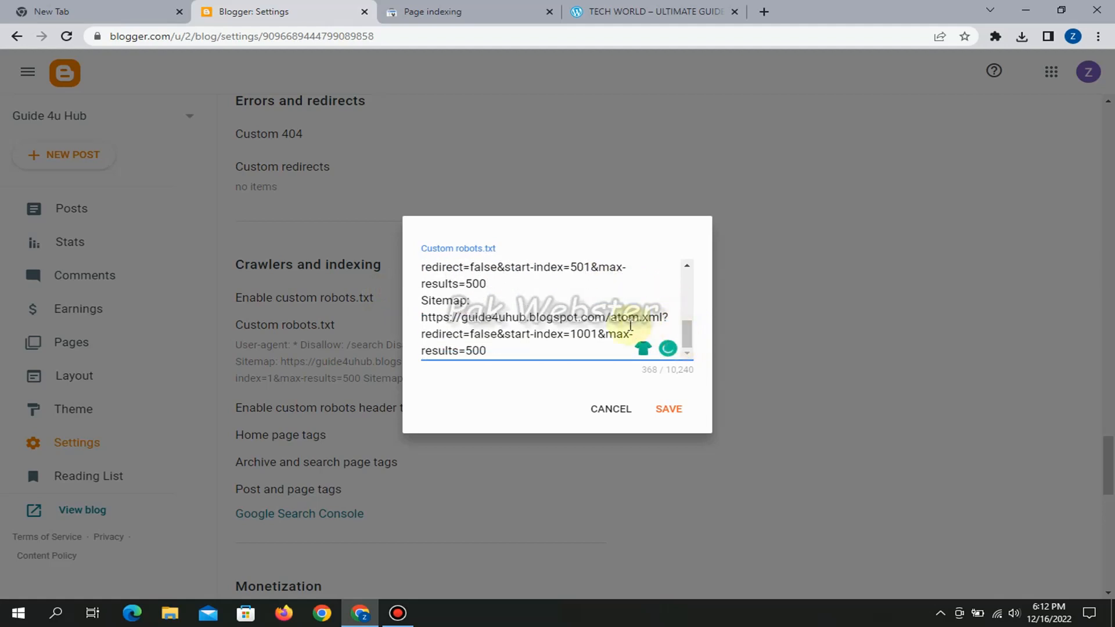
drag(596, 318, 439, 320)
right_click(443, 320)
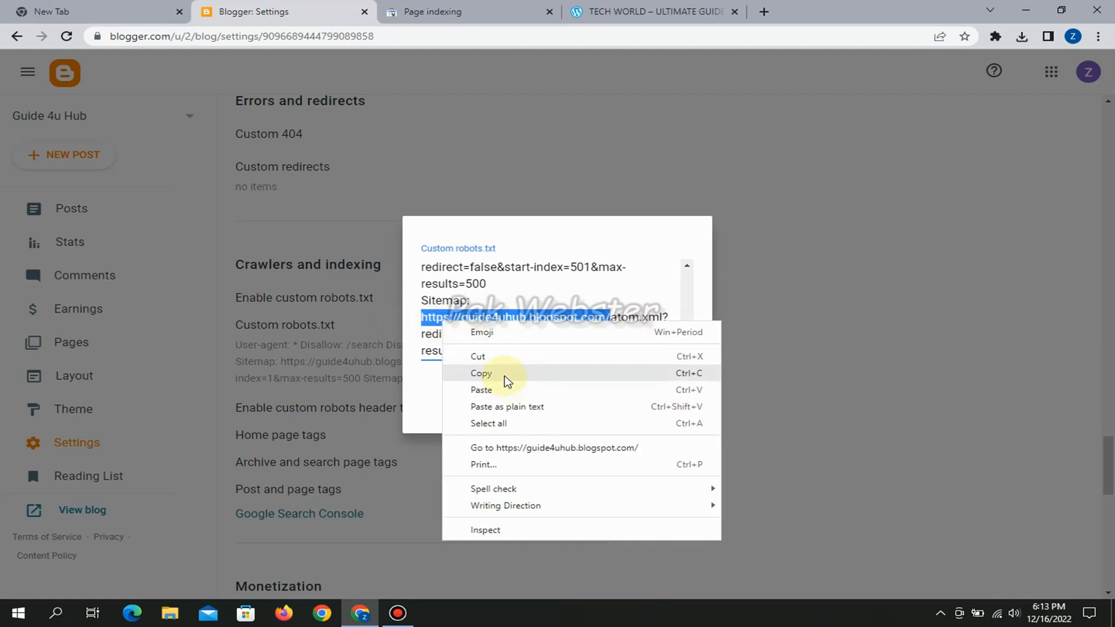
click(504, 390)
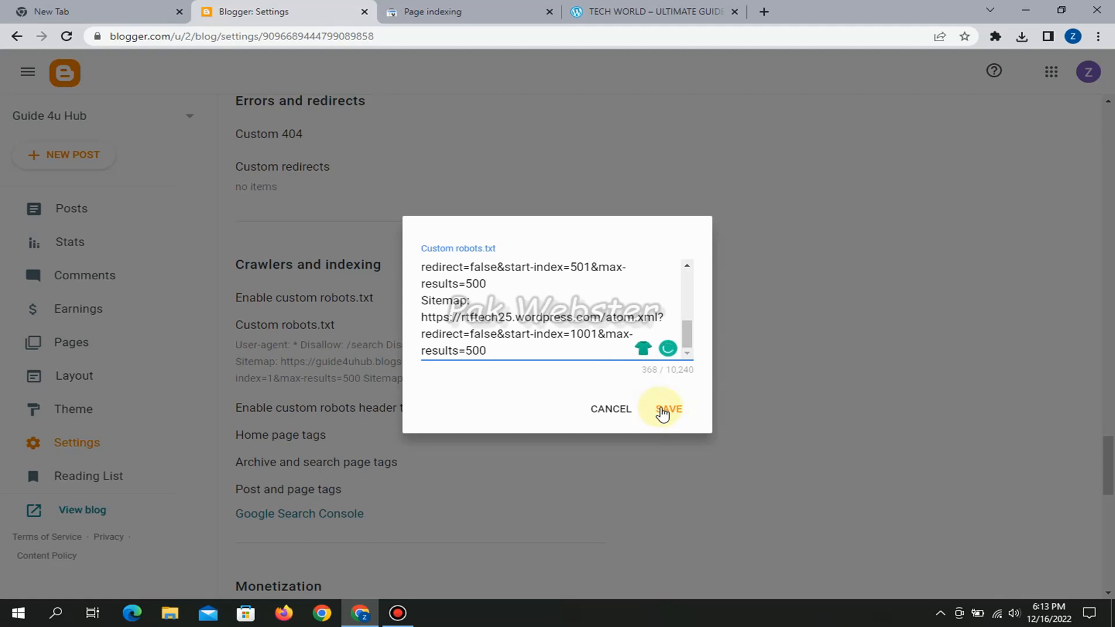
Step: Undo the address replacement in the start-index=1001 sitemap entry
key(ctrl+z)
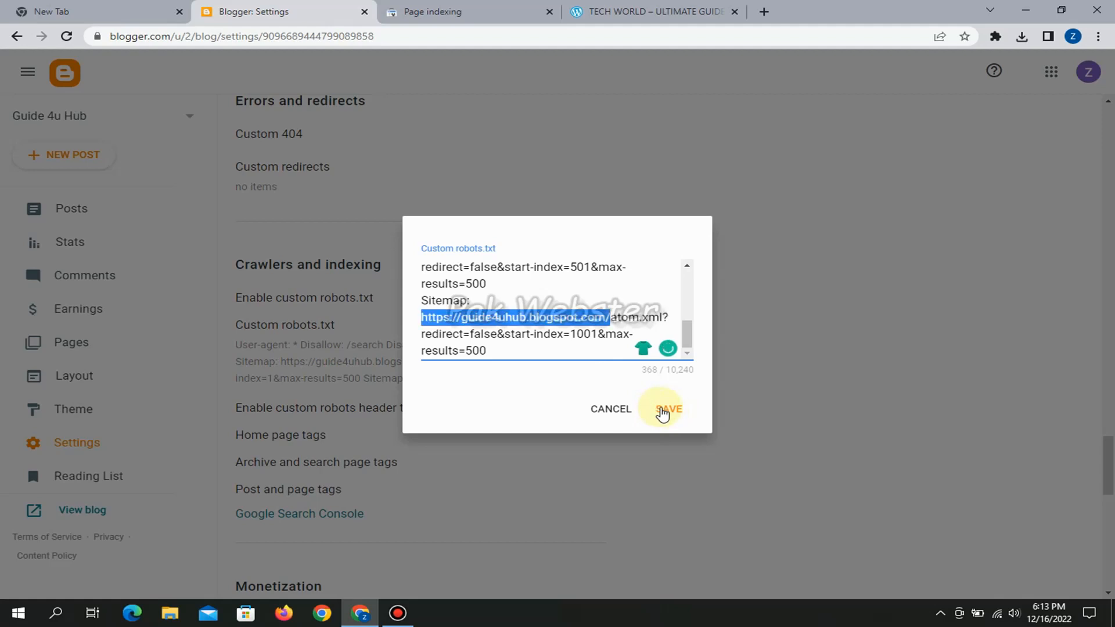
click(662, 412)
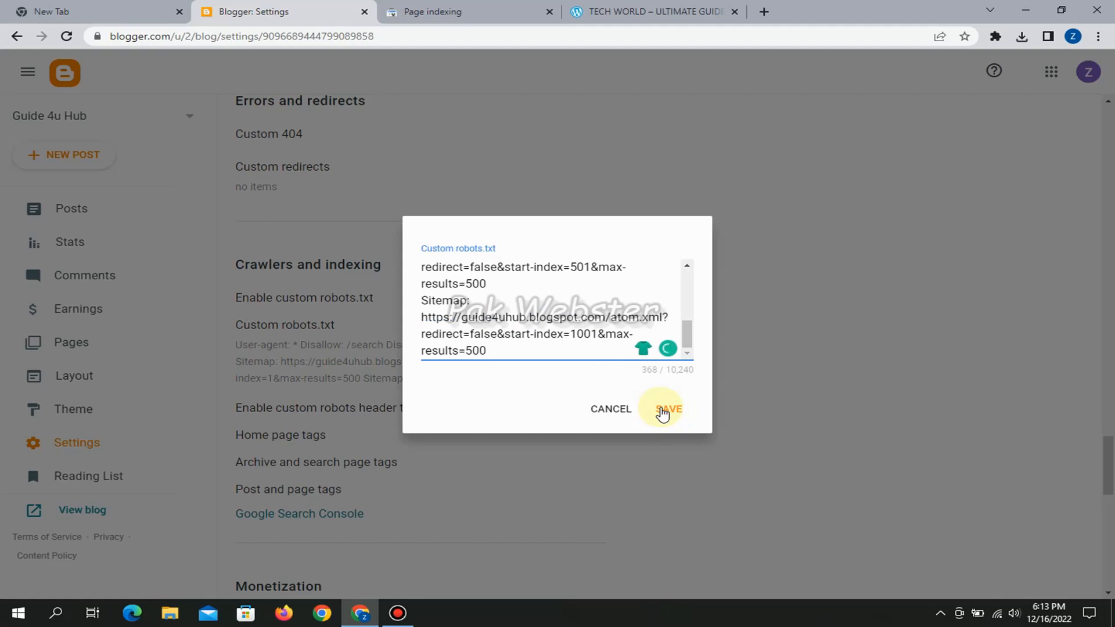
Step: Review the sitemap entries in the custom robots.txt and save it
drag(690, 335, 687, 305)
click(620, 281)
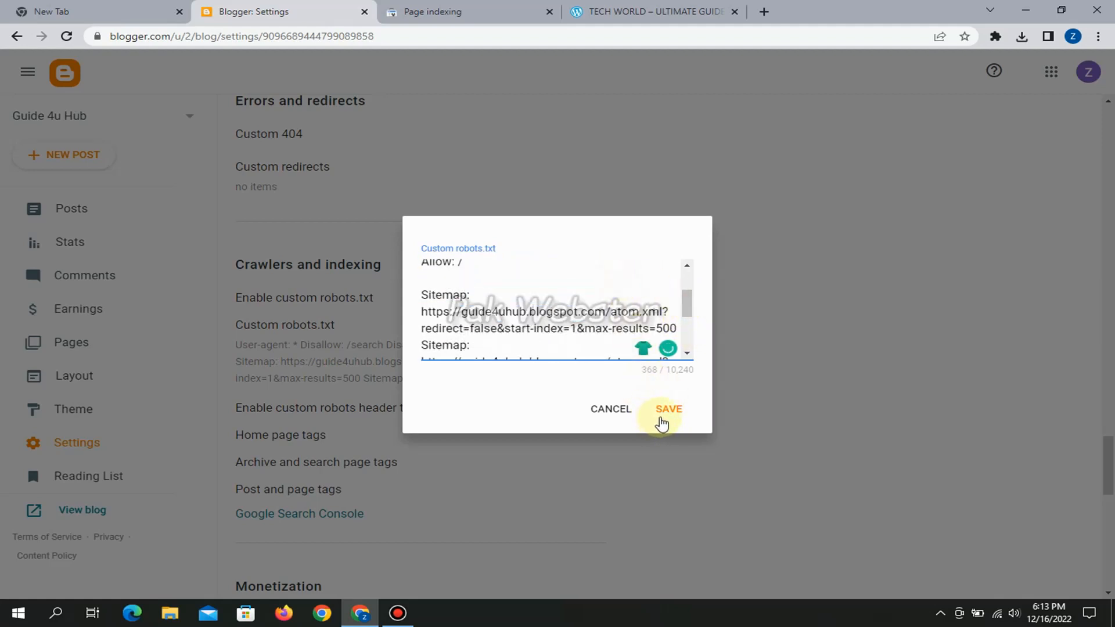
click(660, 414)
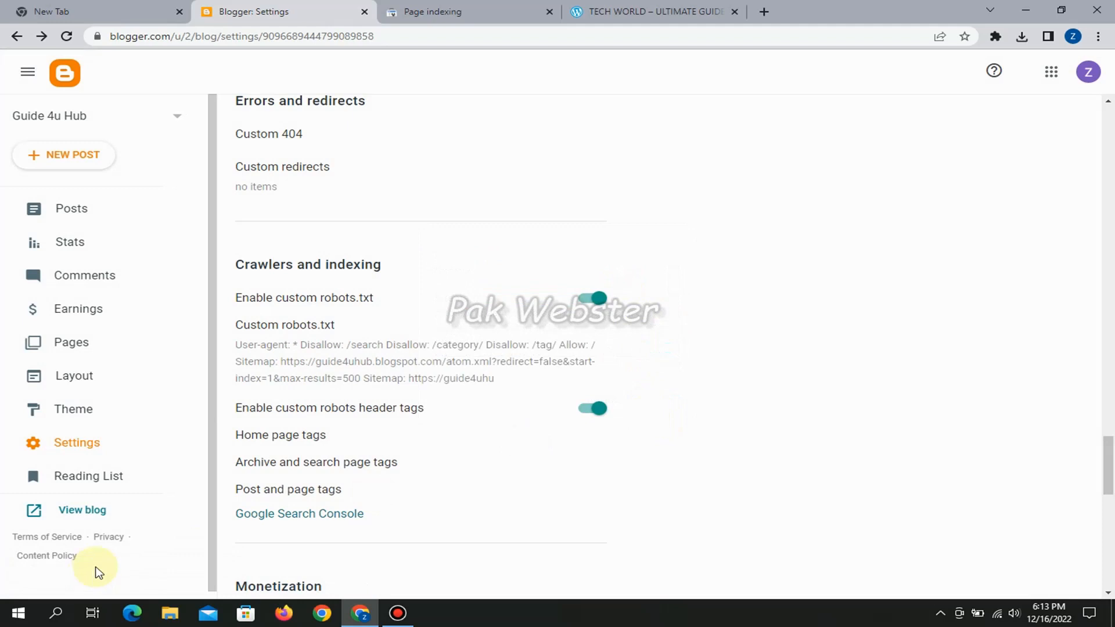
Step: Open the Redirect error details from the Page indexing report in Google Search Console, and switch to the empty browser tab
click(519, 6)
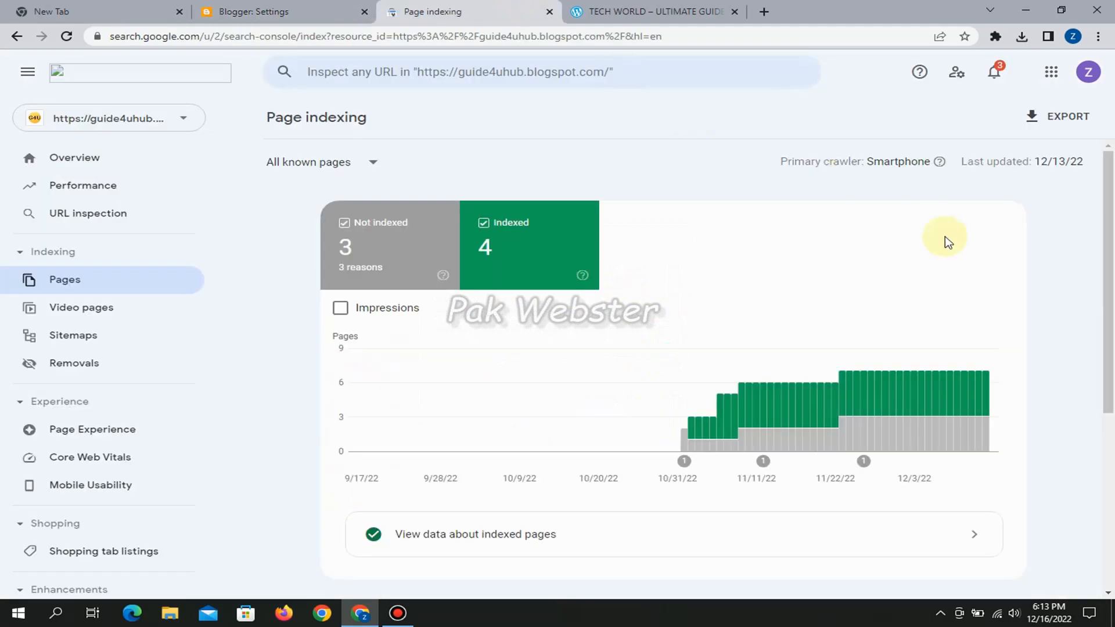
drag(1107, 244, 1107, 418)
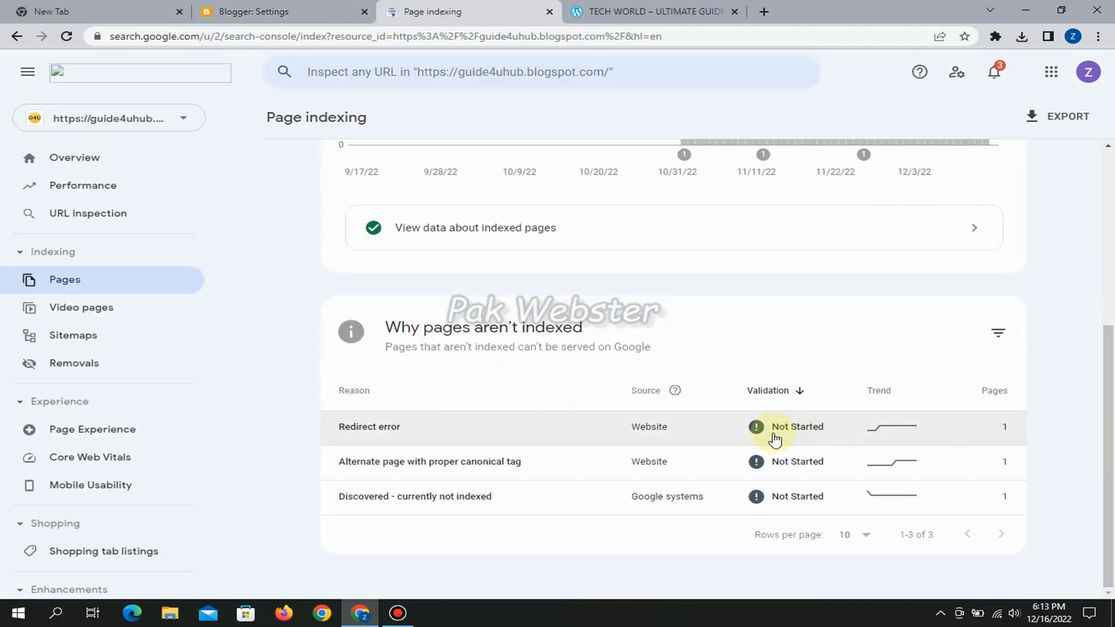
click(411, 445)
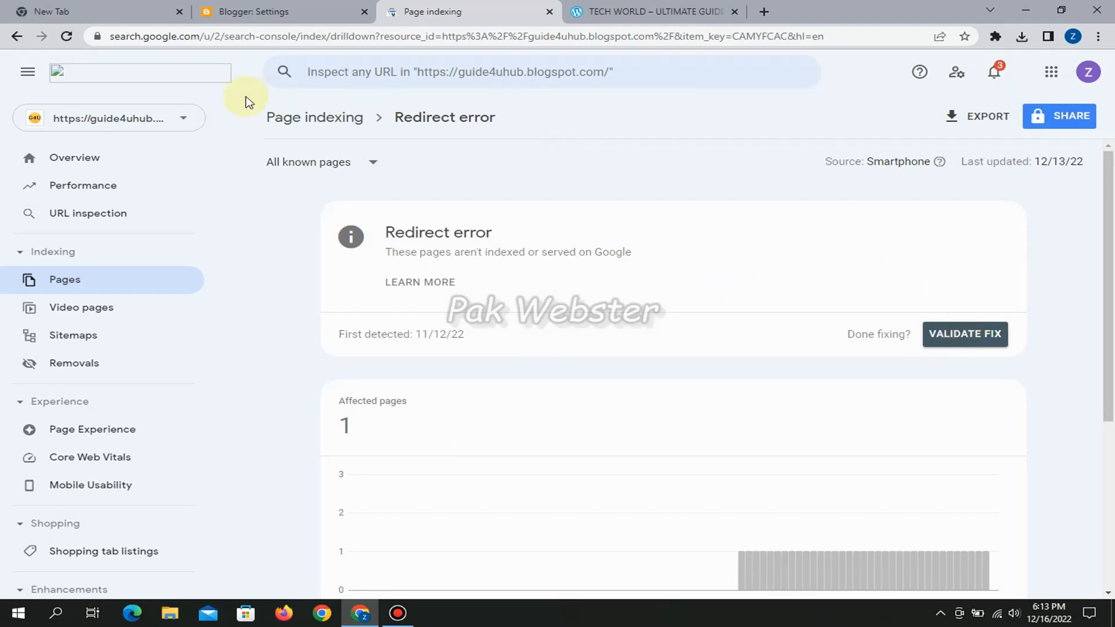
click(95, 5)
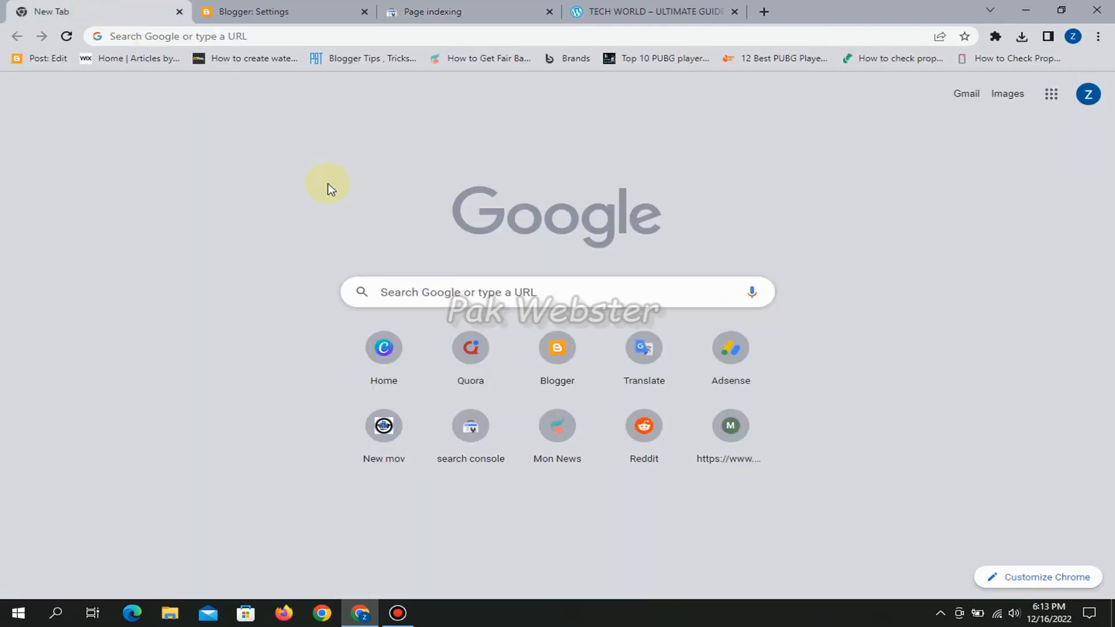